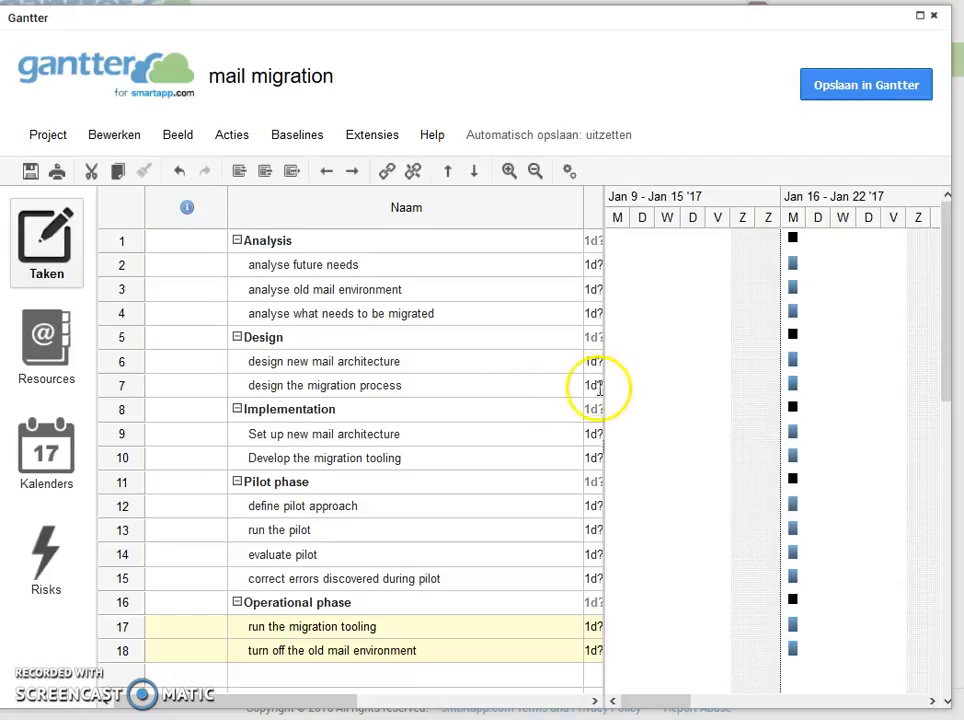
# Step: Widen the task table so that the whole duration column is shown
pyautogui.moveTo(603, 441); pyautogui.dragTo(652, 440)
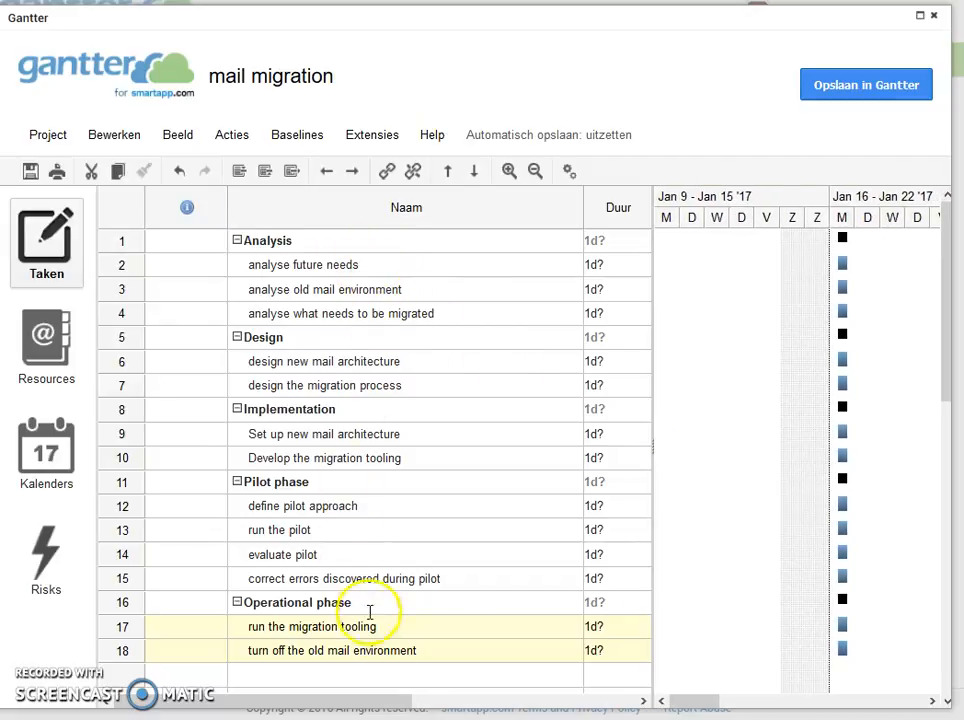
pyautogui.click(312, 268)
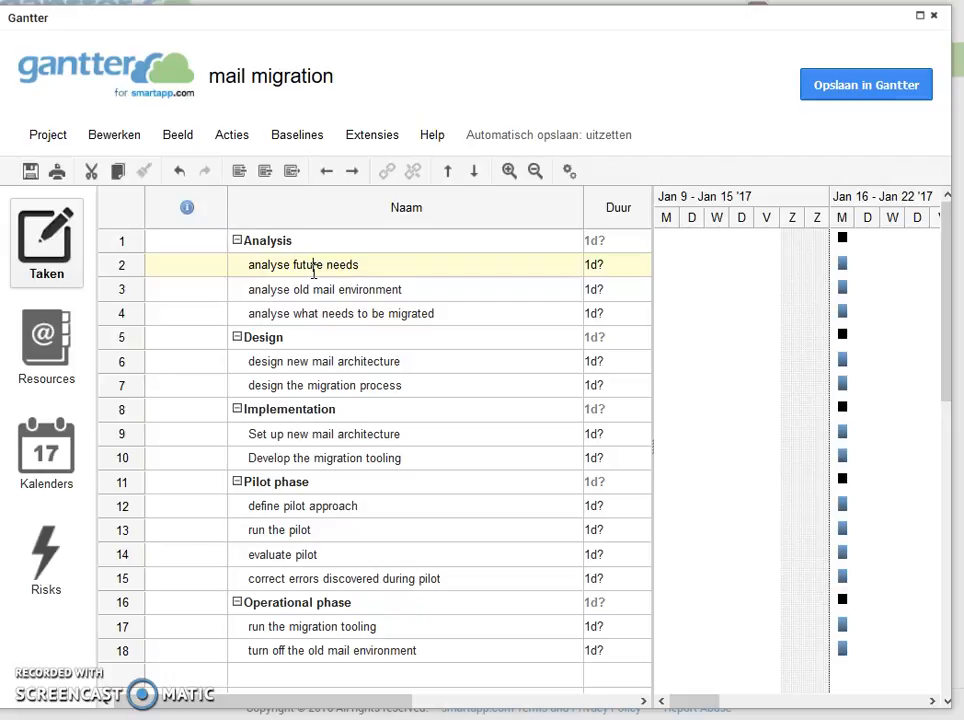
pyautogui.click(337, 274)
pyautogui.click(278, 241)
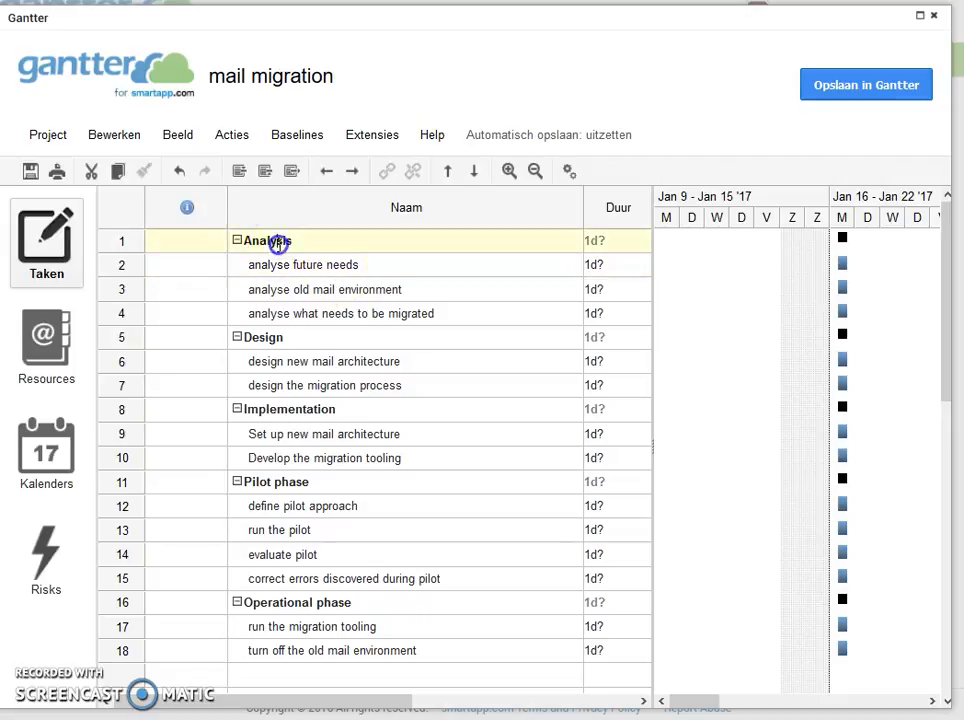
pyautogui.click(264, 339)
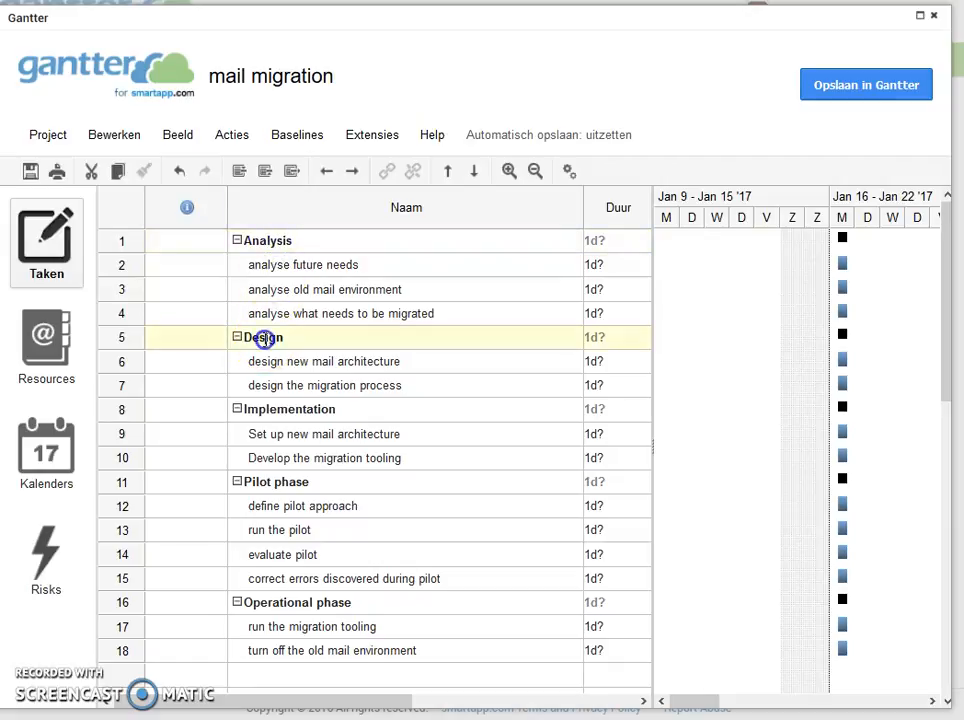
pyautogui.click(260, 411)
pyautogui.click(301, 264)
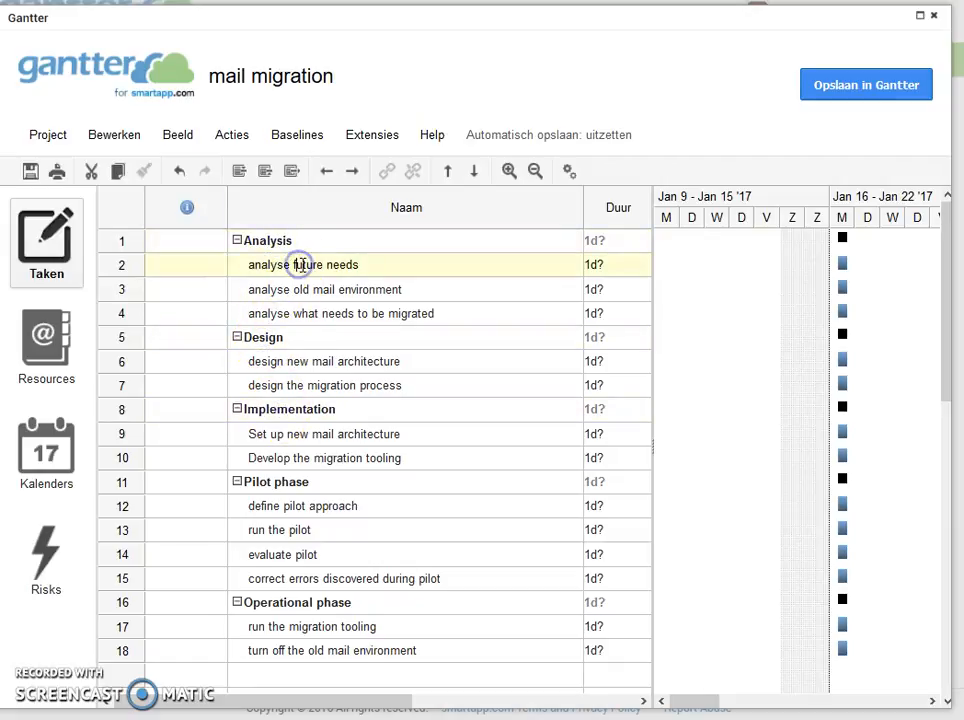
pyautogui.click(362, 263)
# Step: Set the durations of "analyse future needs" to 2w and "analyse old mail environment" to 1w
pyautogui.click(603, 262)
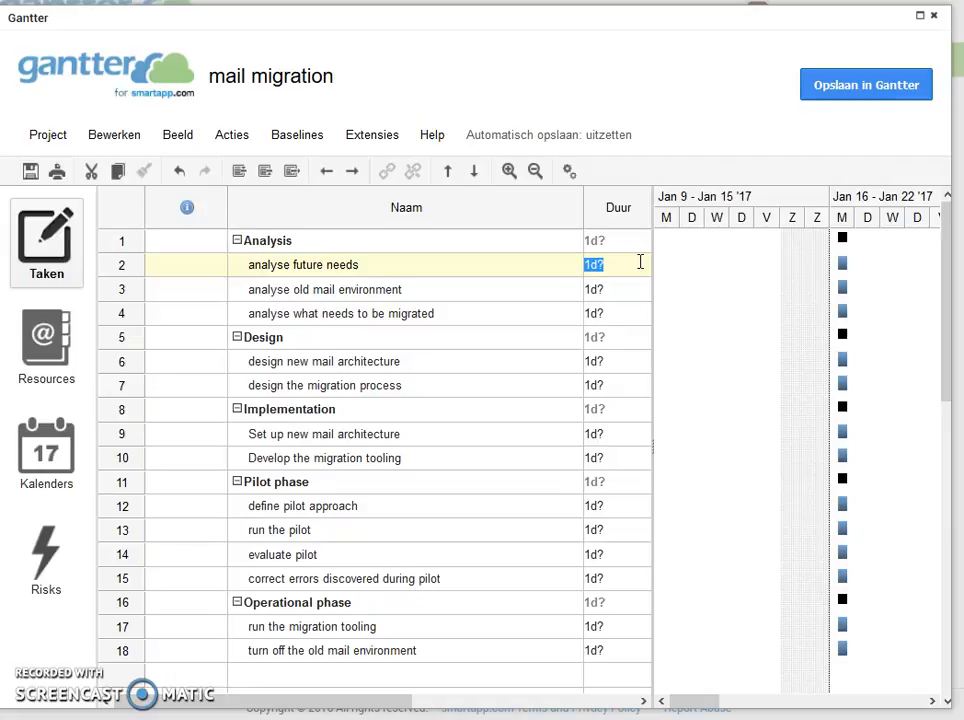
pyautogui.write('2w')
pyautogui.press('Return')
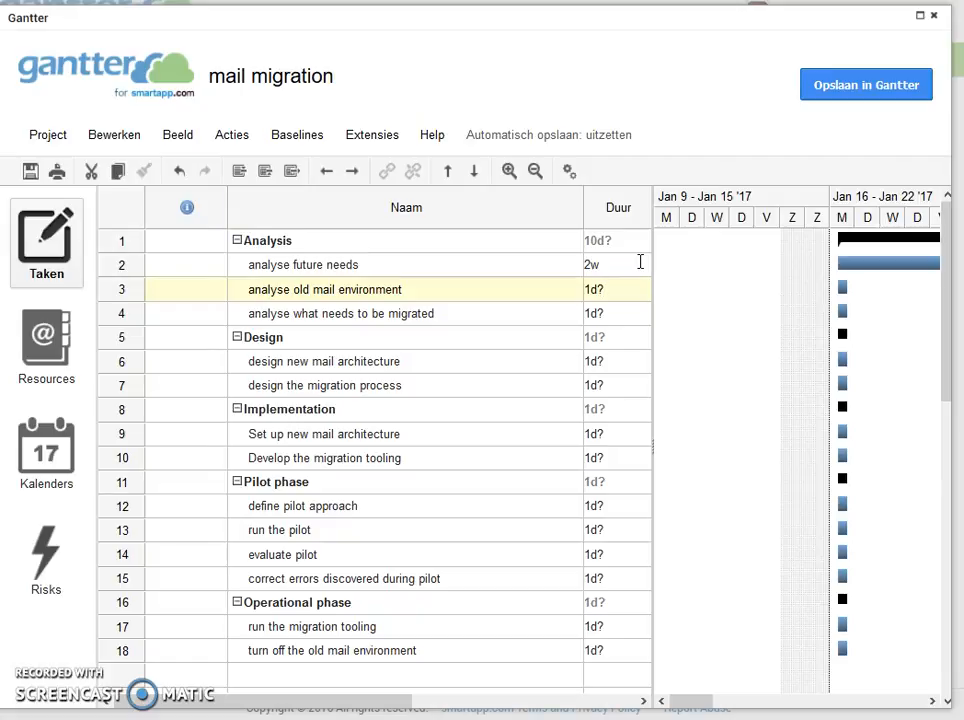
pyautogui.press('BackSpace')
pyautogui.press('BackSpace')
pyautogui.press('BackSpace')
pyautogui.write('1w')
pyautogui.press('Return')
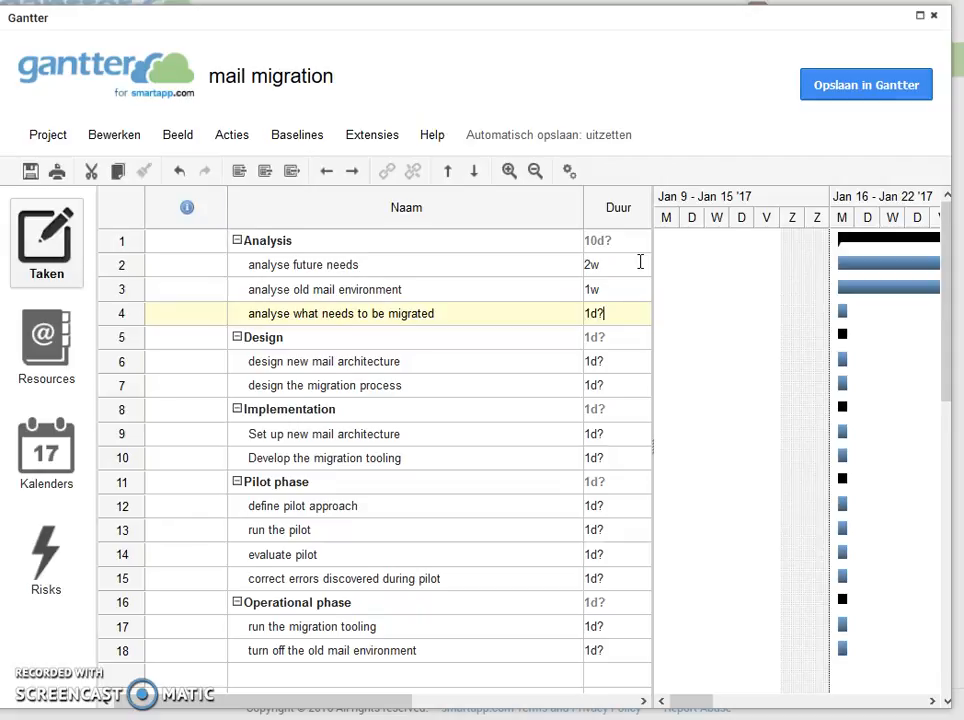
# Step: Set the duration of the task "analyse what needs to be migrated" to 1w
pyautogui.press('BackSpace')
pyautogui.press('BackSpace')
pyautogui.press('BackSpace')
pyautogui.write('1w')
pyautogui.press('Down')
# Step: Set the duration of "design new mail architecture" in the Design phase to 2w
pyautogui.press('Down')
pyautogui.press('Down')
pyautogui.press('Up')
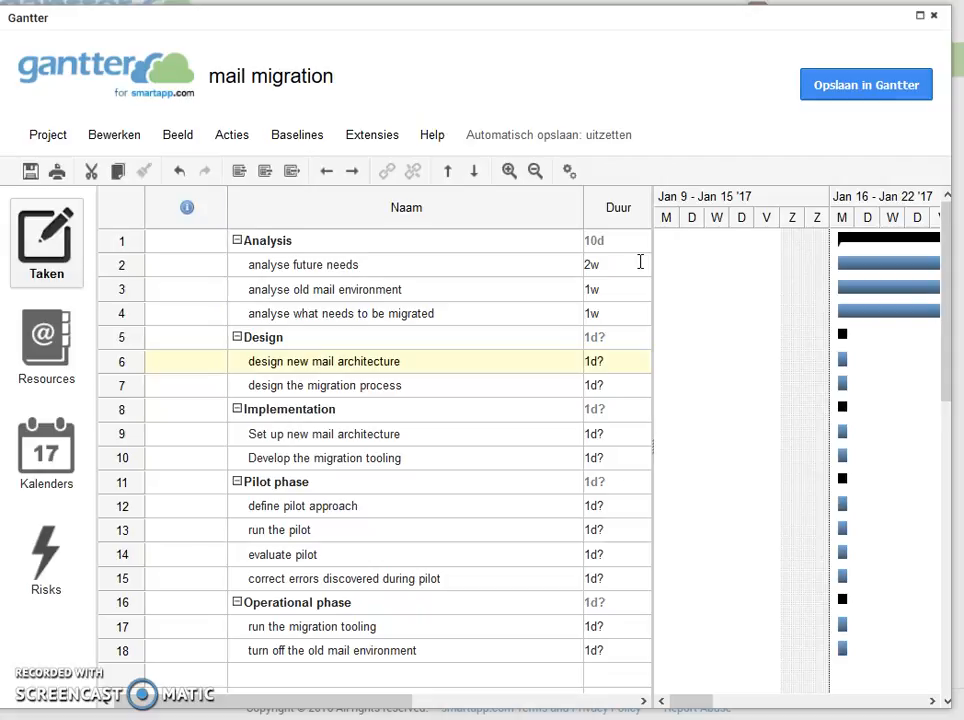
pyautogui.press('Delete')
pyautogui.press('Delete')
pyautogui.press('Delete')
pyautogui.write('2w')
pyautogui.press('Return')
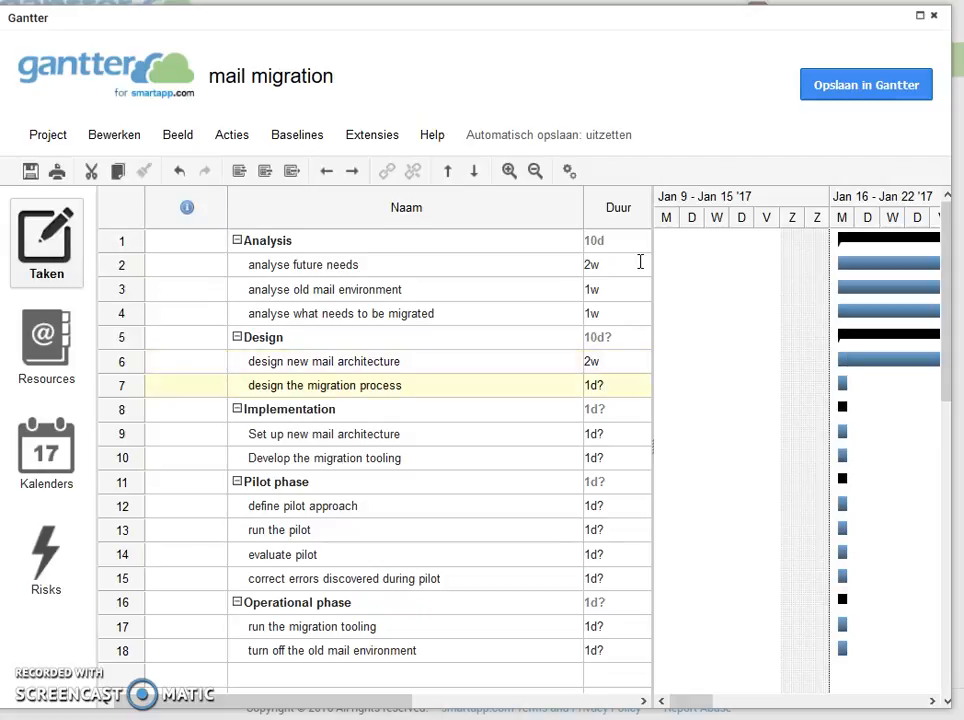
# Step: Set the duration of "design the migration process" in the Design phase to 2w
pyautogui.press('BackSpace')
pyautogui.press('BackSpace')
pyautogui.press('BackSpace')
pyautogui.write('1')
pyautogui.press('BackSpace')
pyautogui.write('2w')
pyautogui.press('Return')
# Step: Set the duration of "Set up new mail architecture" in the Implementation phase to 1m
pyautogui.press('Up')
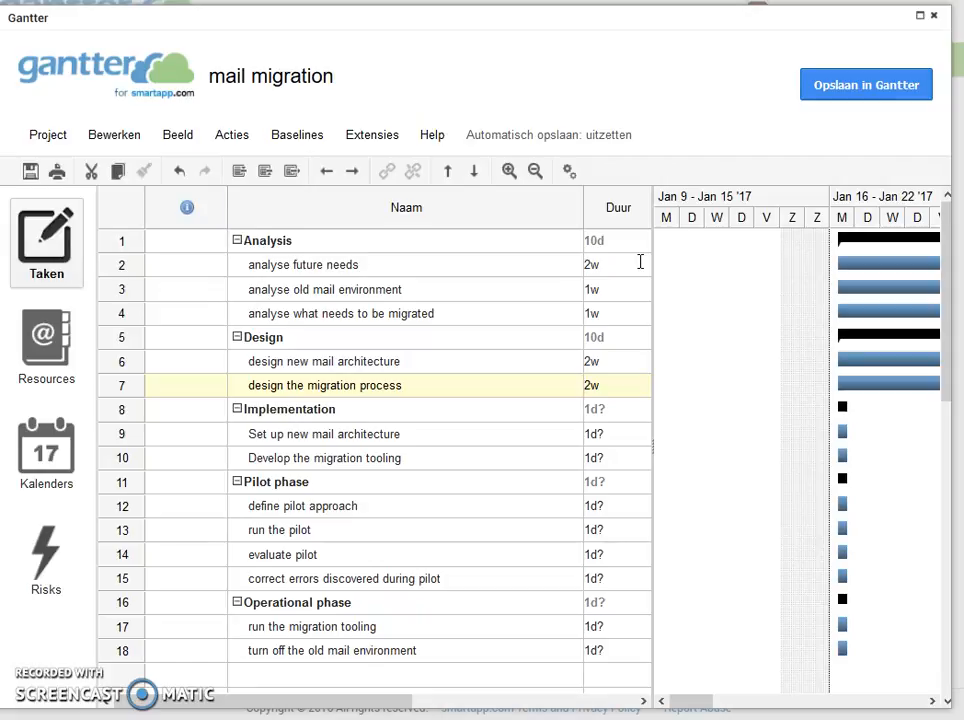
pyautogui.press('Up')
pyautogui.press('Down')
pyautogui.press('Down')
pyautogui.press('Down')
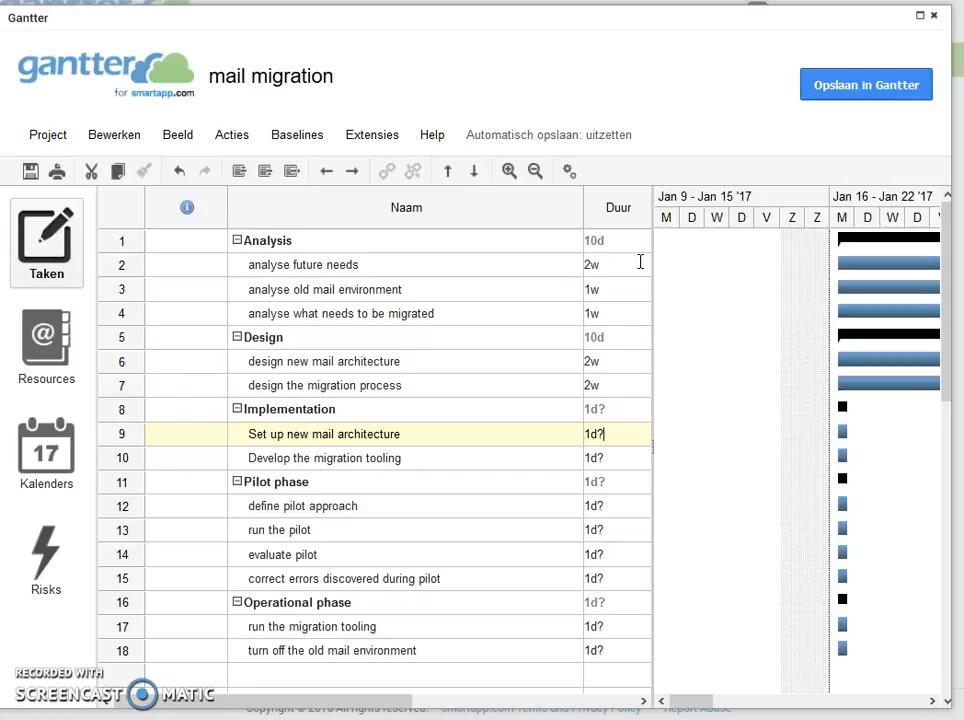
pyautogui.press('BackSpace')
pyautogui.press('BackSpace')
pyautogui.press('BackSpace')
pyautogui.write('1m')
pyautogui.press('Return')
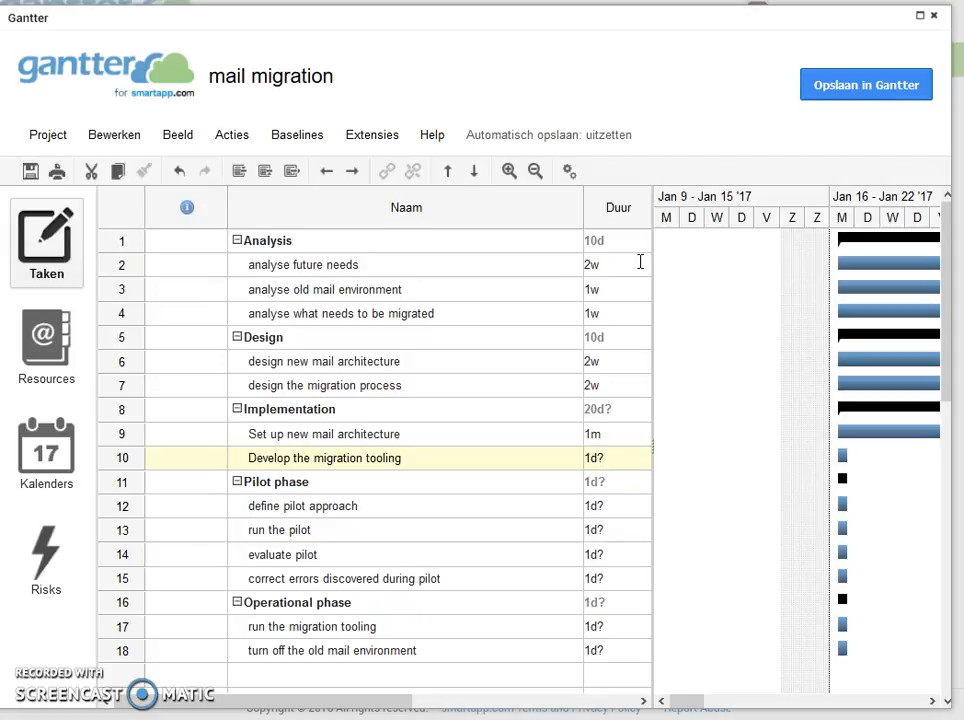
# Step: Set the duration of "Develop the migration tooling" in the Implementation phase to 1m
pyautogui.press('BackSpace')
pyautogui.press('BackSpace')
pyautogui.write('m')
pyautogui.press('Return')
# Step: Set the duration of "define pilot approach" in the Pilot phase to 2d
pyautogui.press('Down')
pyautogui.press('Down')
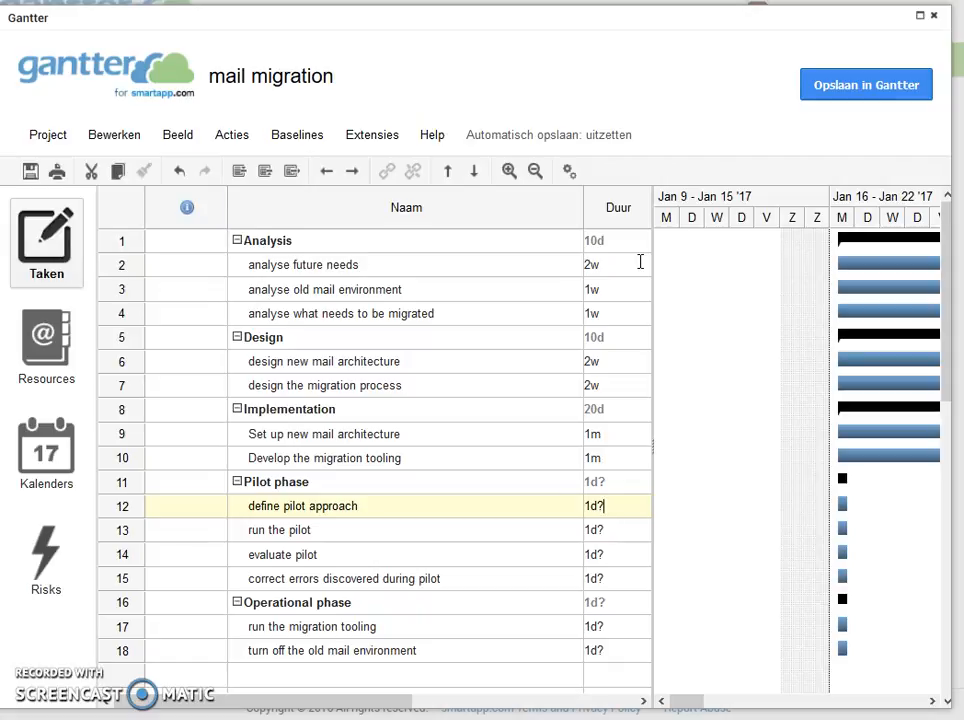
pyautogui.press('BackSpace')
pyautogui.press('BackSpace')
pyautogui.press('BackSpace')
pyautogui.write('2d')
pyautogui.press('Return')
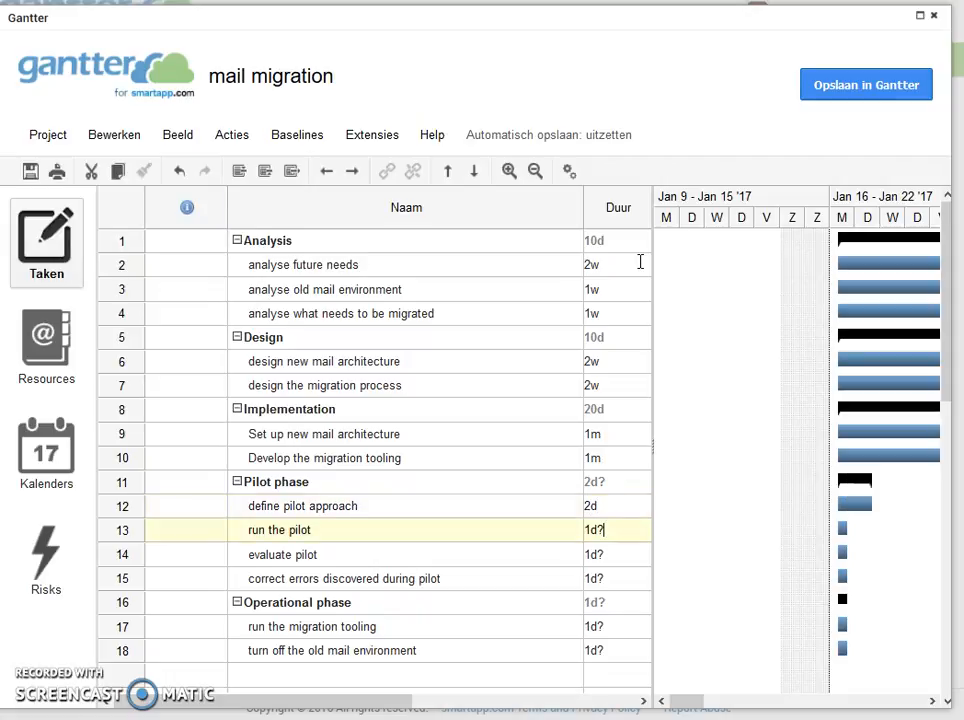
# Step: Set the duration of "run the pilot" in the Pilot phase to 3w
pyautogui.press('BackSpace')
pyautogui.press('BackSpace')
pyautogui.press('BackSpace')
pyautogui.write('3w')
pyautogui.press('Return')
# Step: Set the duration of "evaluate pilot" in the Pilot phase to 2d
pyautogui.press('BackSpace')
pyautogui.press('BackSpace')
pyautogui.press('BackSpace')
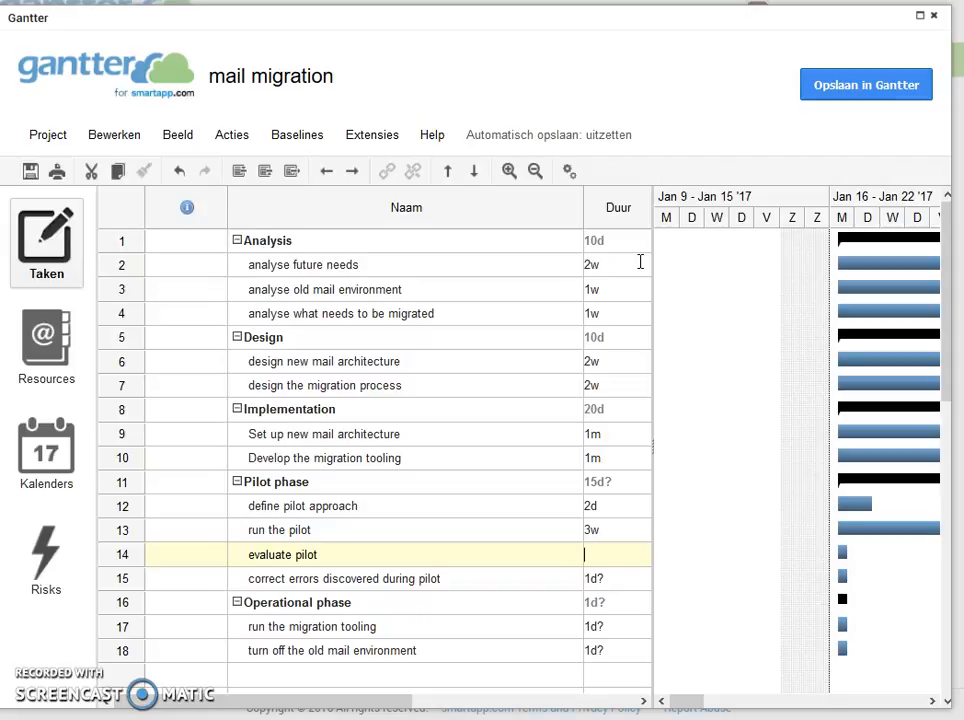
pyautogui.write('2d')
pyautogui.press('Return')
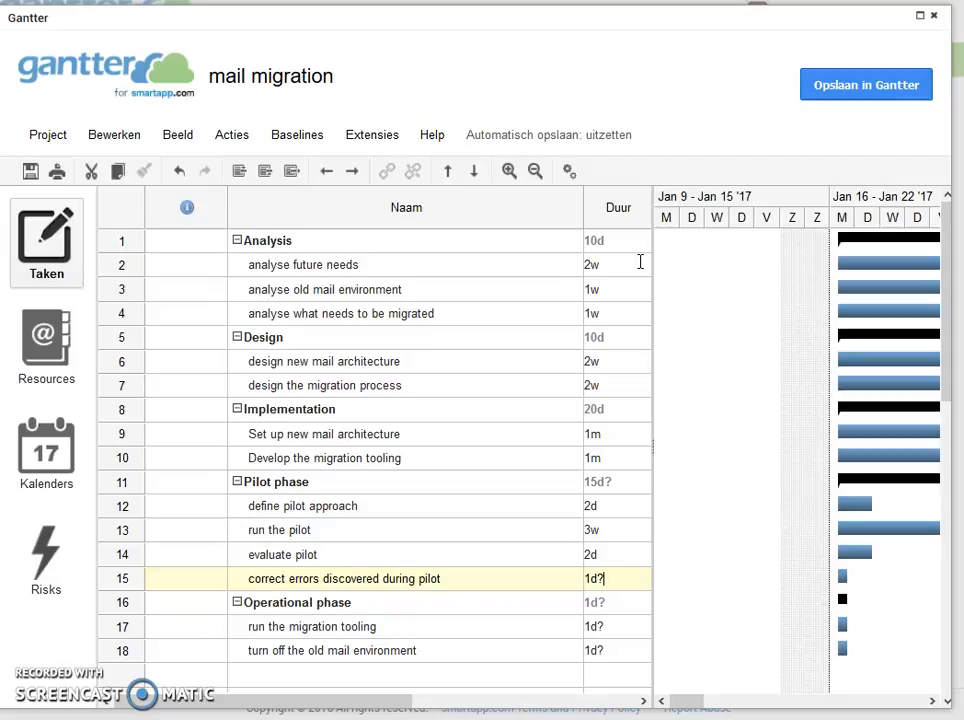
# Step: Set the duration of "correct errors discovered during pilot" to 2w
pyautogui.press('BackSpace')
pyautogui.press('BackSpace')
pyautogui.press('BackSpace')
pyautogui.write('2w')
pyautogui.press('Return')
# Step: Set the duration of "run the migration tooling" in the Operational phase to 2d
pyautogui.press('Down')
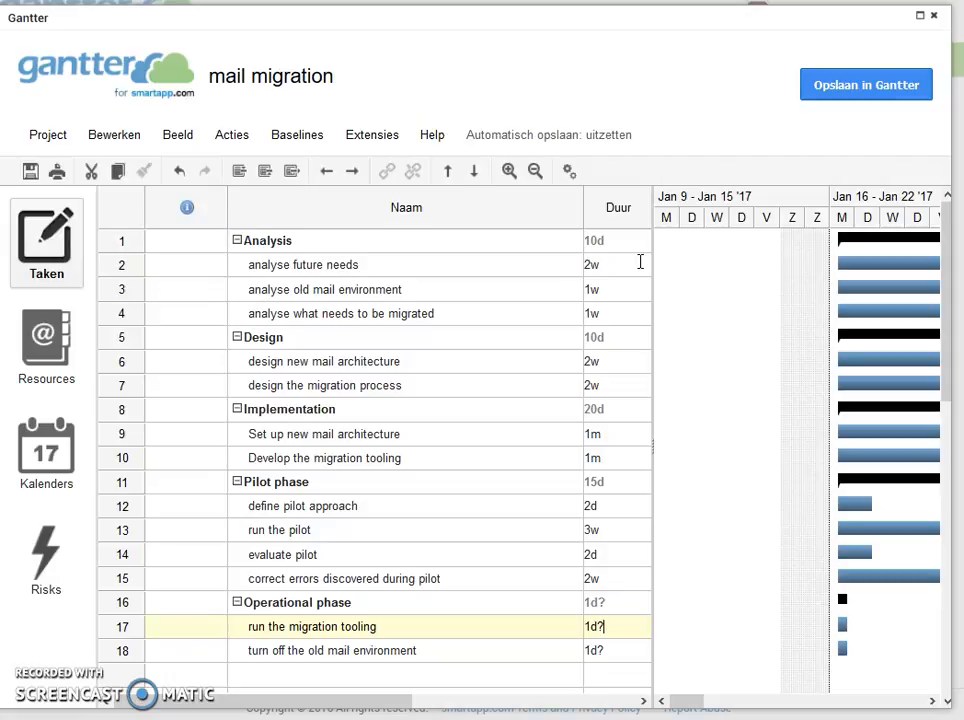
pyautogui.press('BackSpace')
pyautogui.press('BackSpace')
pyautogui.press('BackSpace')
pyautogui.write('2d')
pyautogui.press('Return')
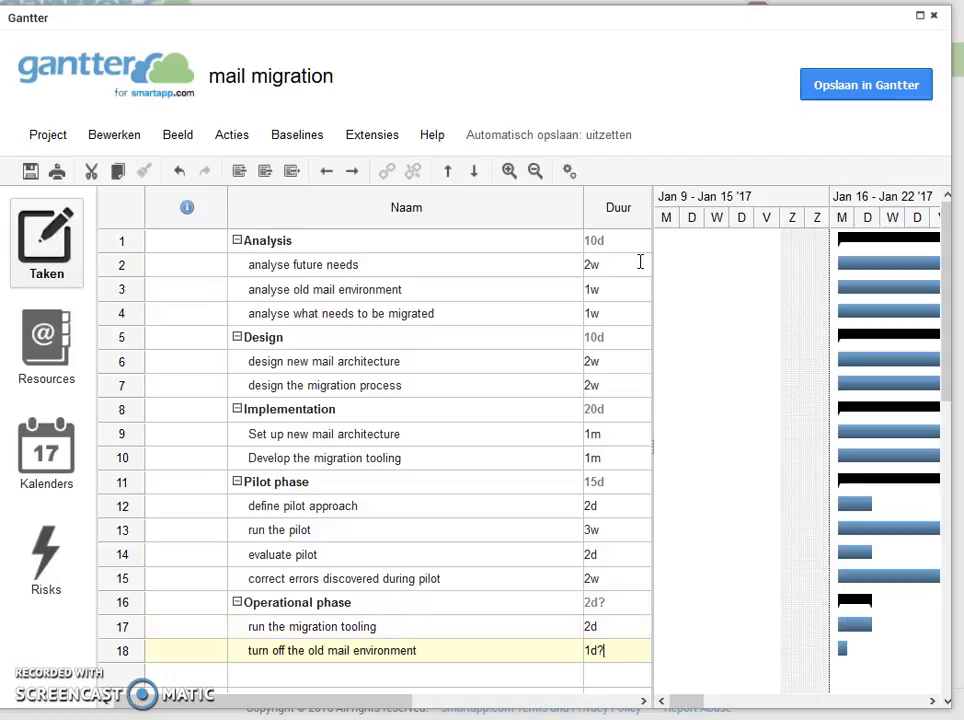
# Step: Set the duration of "turn off the old mail environment" in the Operational phase to 1d
pyautogui.press('BackSpace')
pyautogui.press('BackSpace')
pyautogui.press('BackSpace')
pyautogui.write('1d')
# Step: Insert a task above Implementation, at the end of the Design phase, and name it "customer accepts design"
pyautogui.rightClick(134, 415)
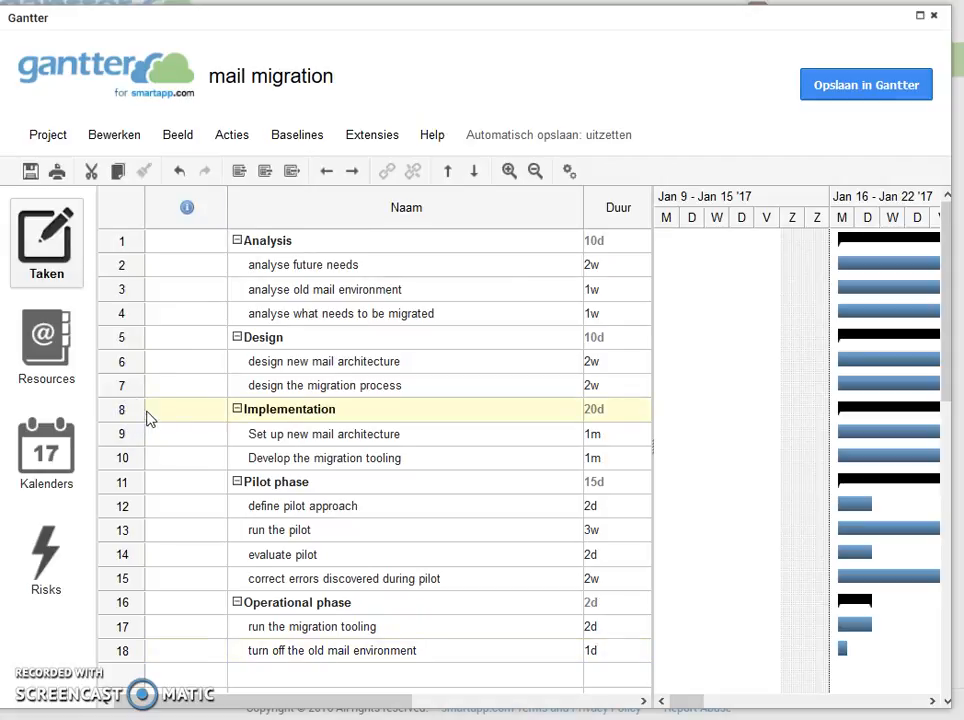
pyautogui.click(236, 138)
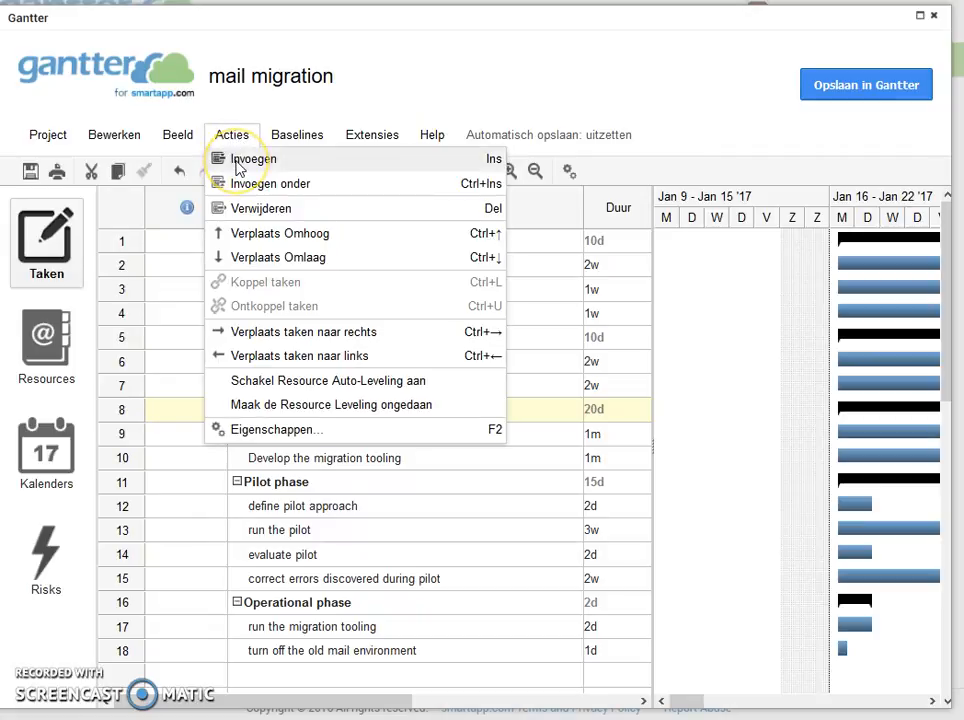
pyautogui.click(238, 168)
pyautogui.click(303, 404)
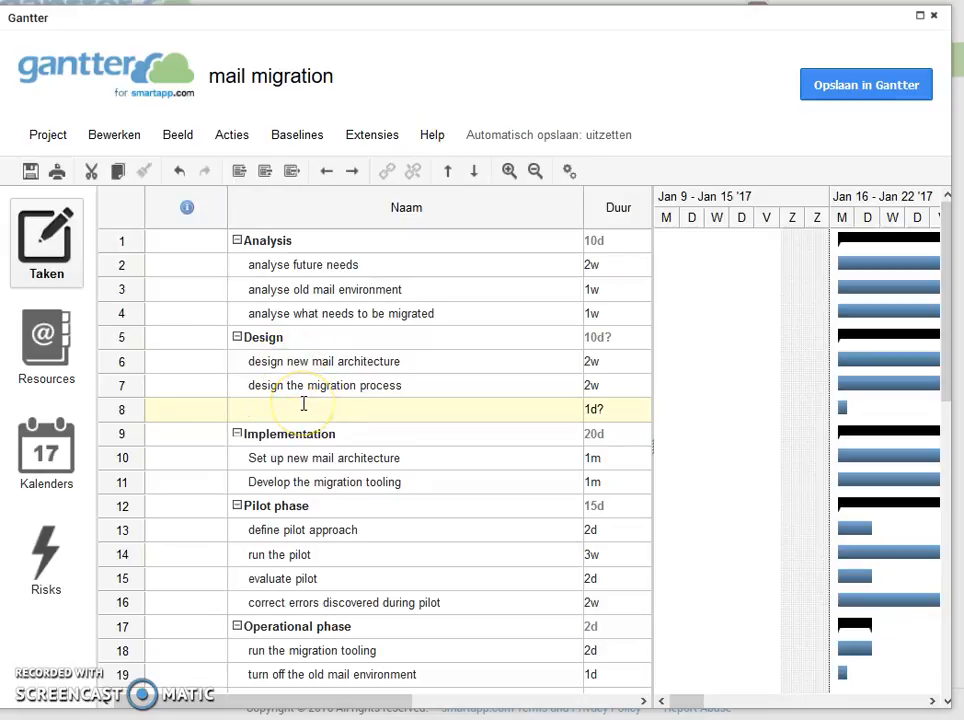
pyautogui.click(303, 404)
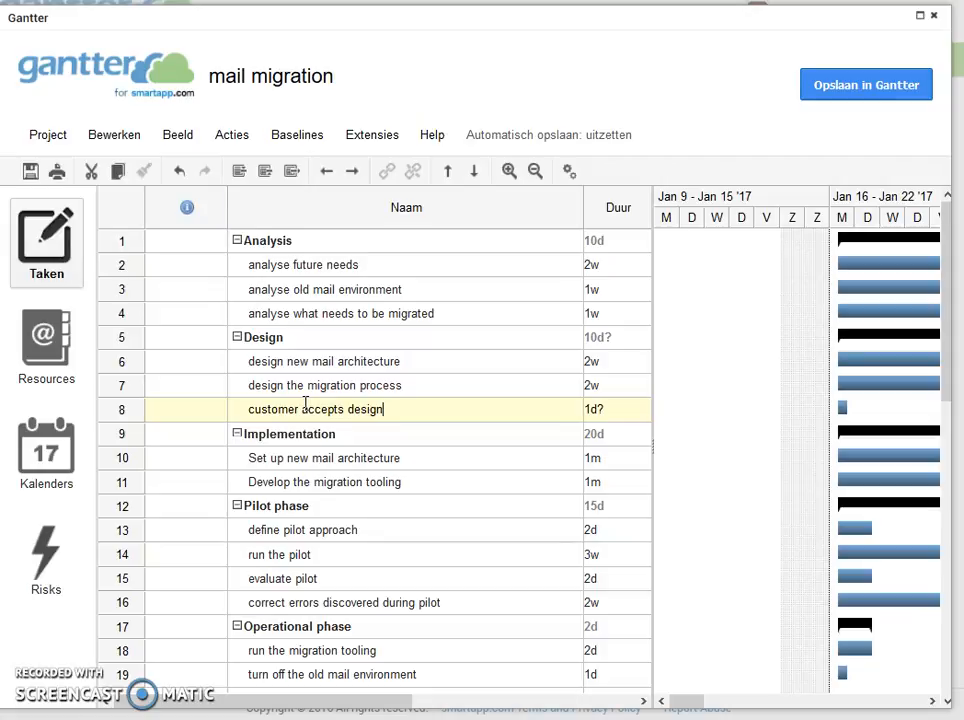
# Step: Make "customer accepts design" a milestone by setting its duration to 0
pyautogui.click(615, 411)
pyautogui.moveTo(612, 411); pyautogui.dragTo(576, 411)
pyautogui.write('0')
pyautogui.press('Return')
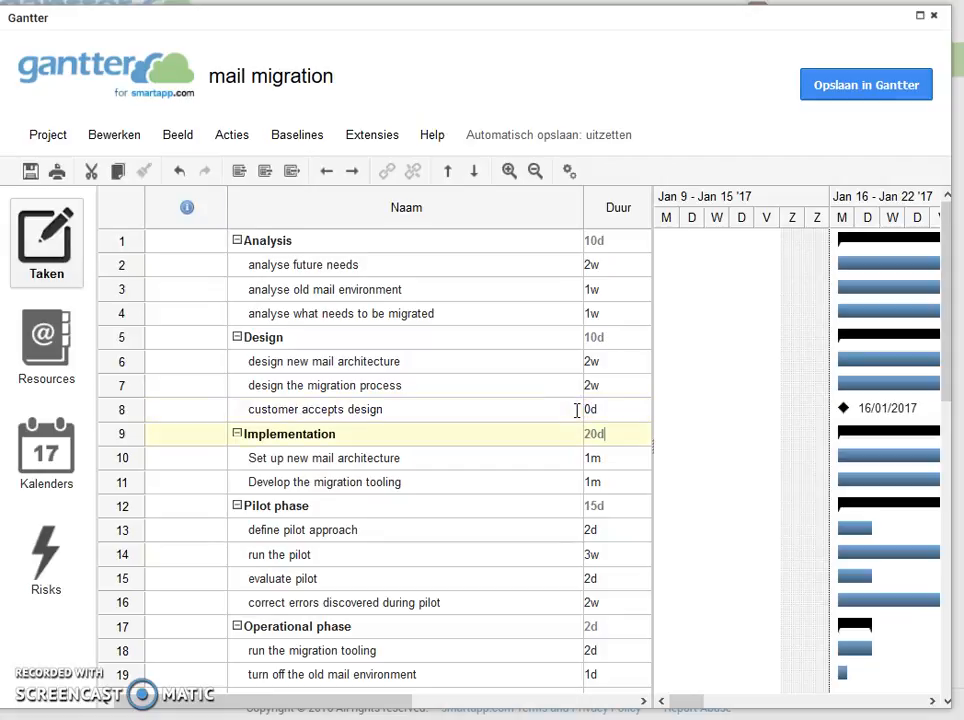
# Step: Insert a milestone named "accept pilot" with duration 0 above Operational phase, at the end of the Pilot phase
pyautogui.moveTo(843, 419)
pyautogui.click(123, 627)
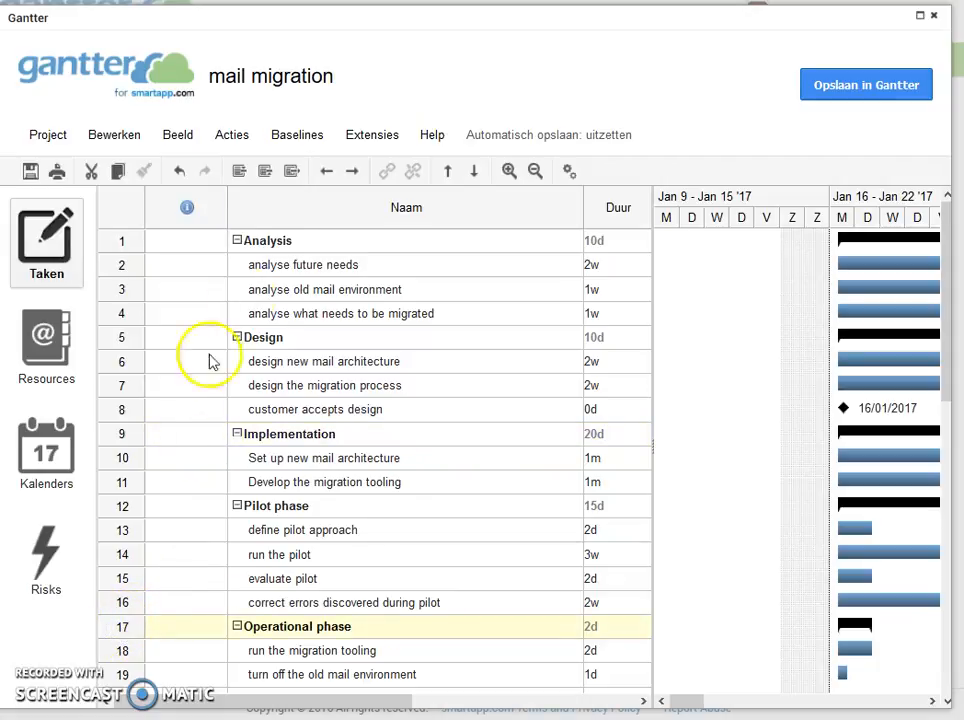
pyautogui.click(232, 137)
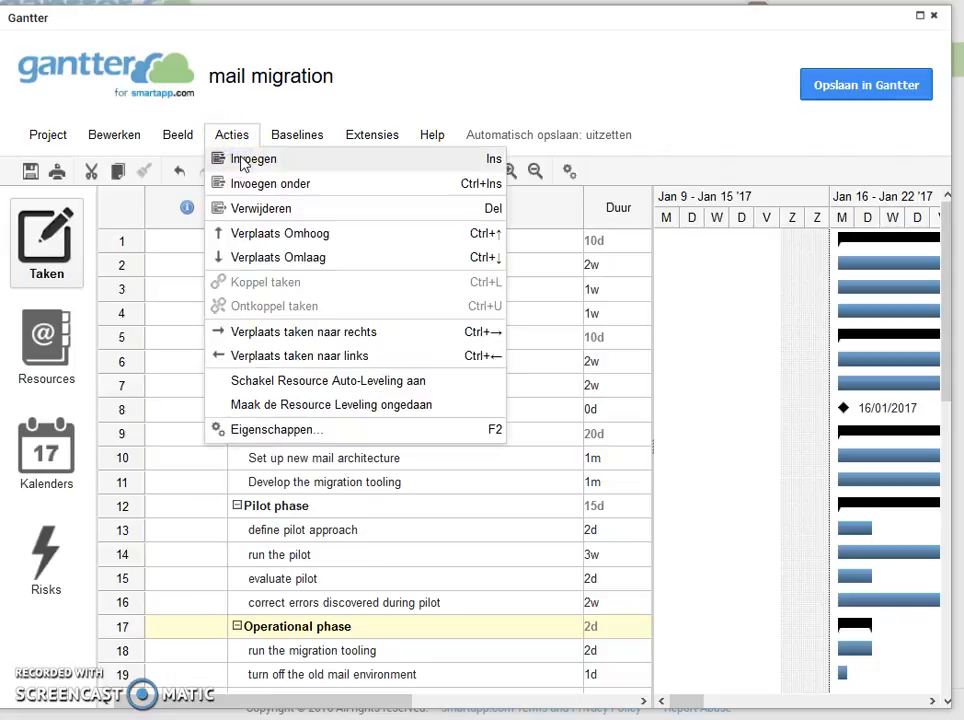
pyautogui.click(240, 158)
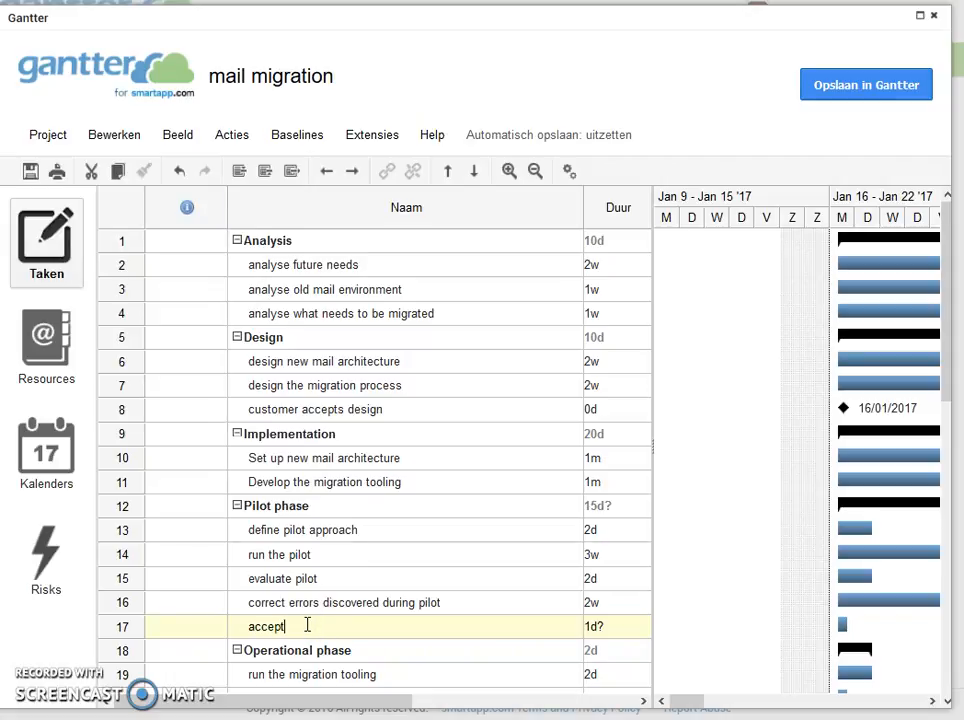
pyautogui.press('Tab')
pyautogui.write('0')
pyautogui.press('Return')
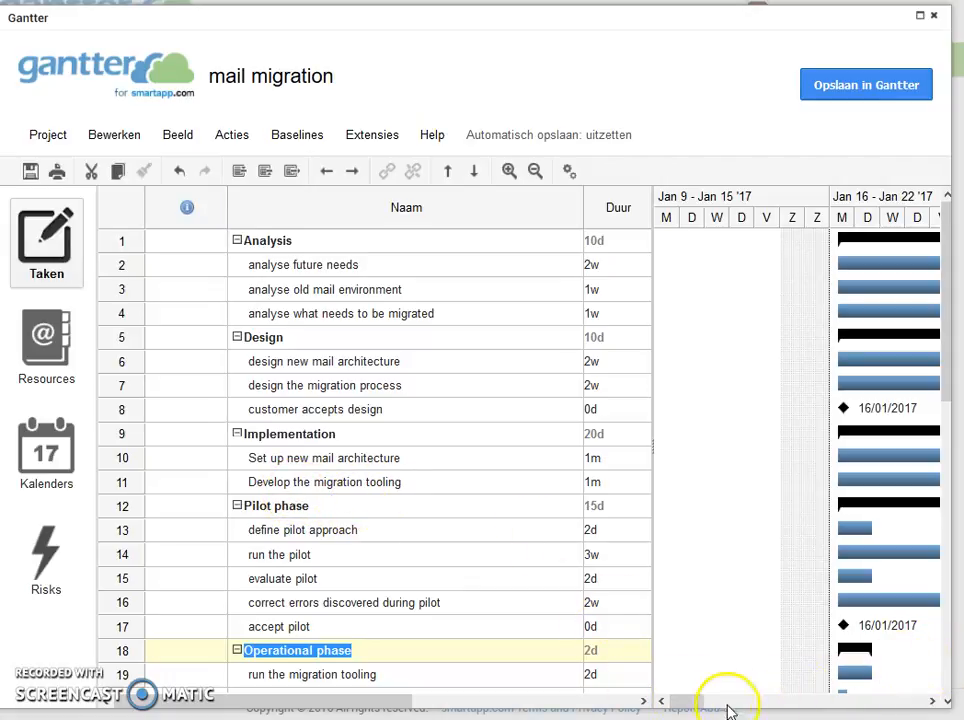
# Step: Look along the Gantt timeline at the task bars and milestones from January 16 onwards
pyautogui.moveTo(693, 701); pyautogui.dragTo(716, 706)
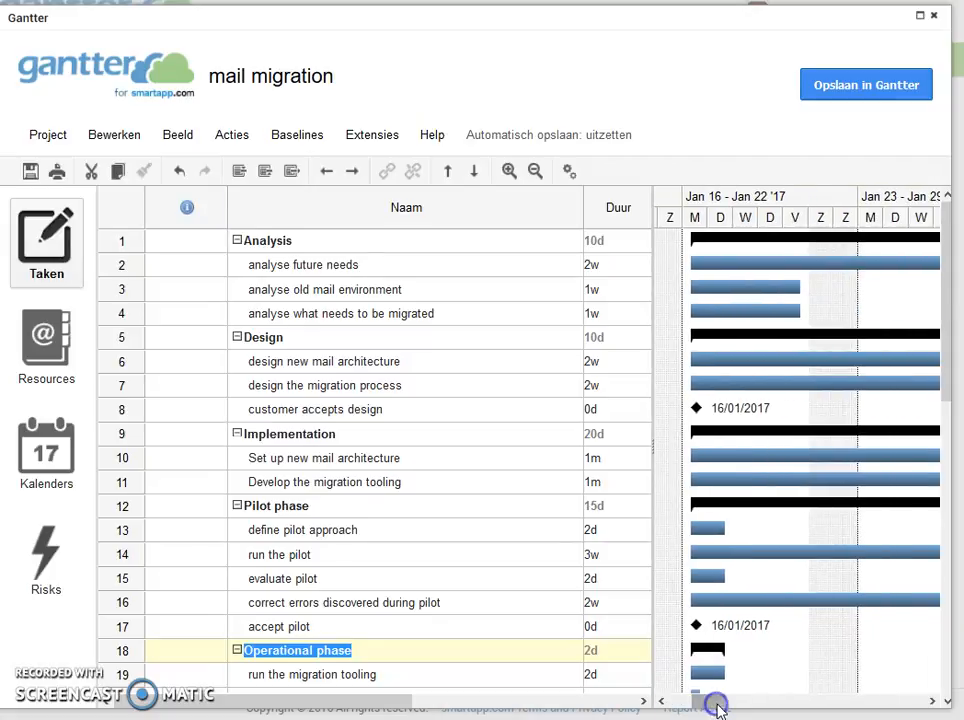